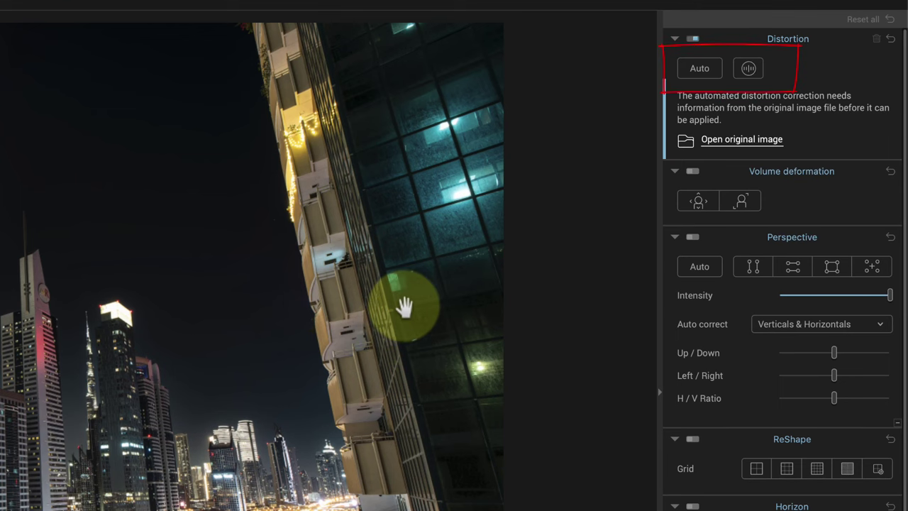
Step: Try automatic distortion correction, read why the original file is needed, then switch to manual Barrel correction
left_click(697, 70)
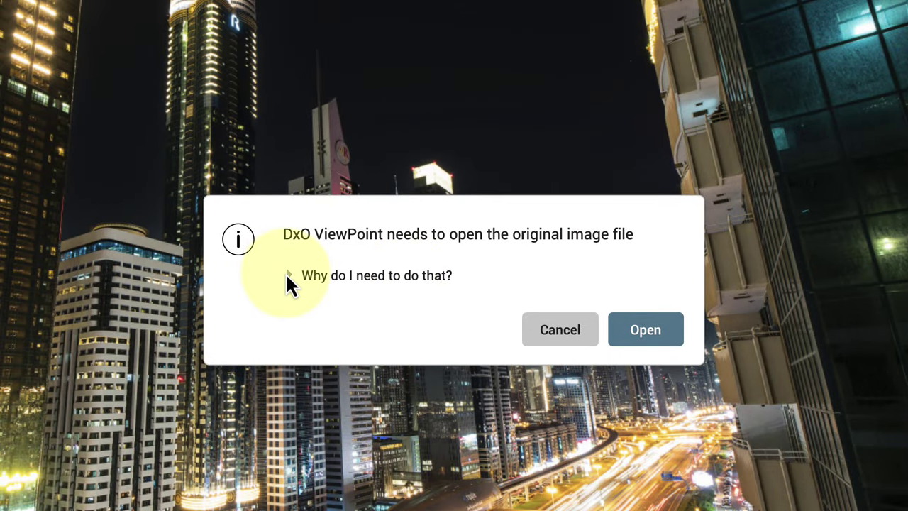
left_click(288, 277)
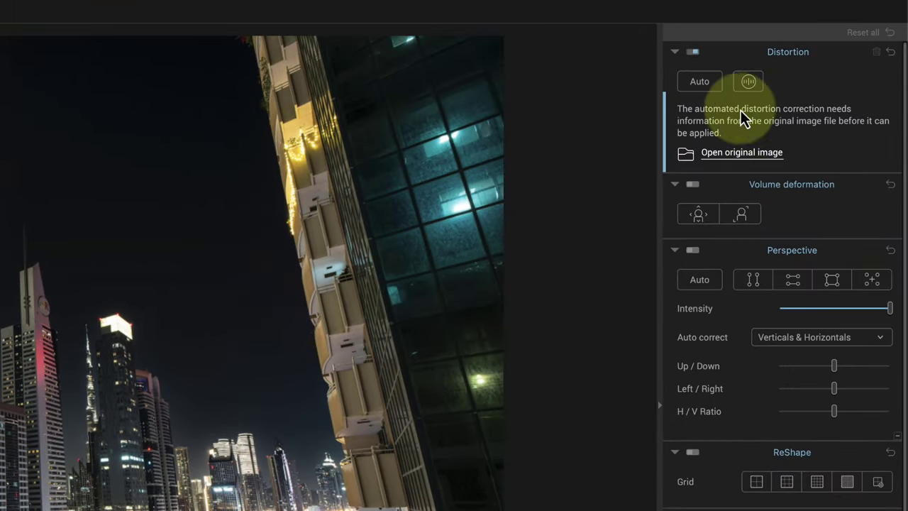
left_click(748, 81)
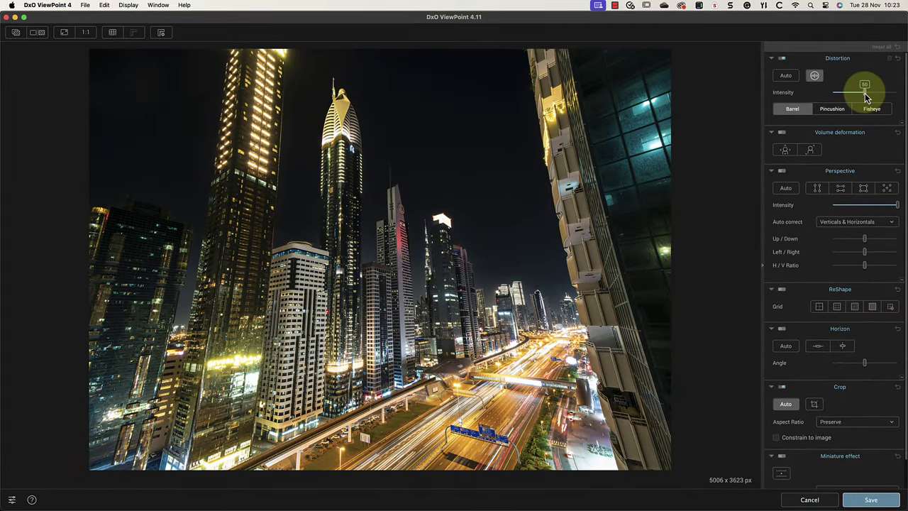
Step: Raise distortion Intensity to 100, try Pincushion, then revert distortion correction to Auto
left_click_drag(864, 92, 901, 97)
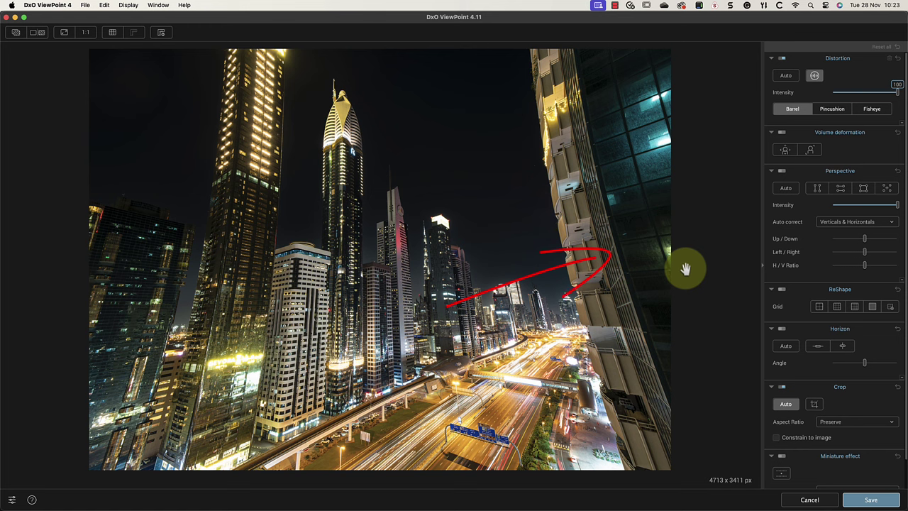
left_click(832, 113)
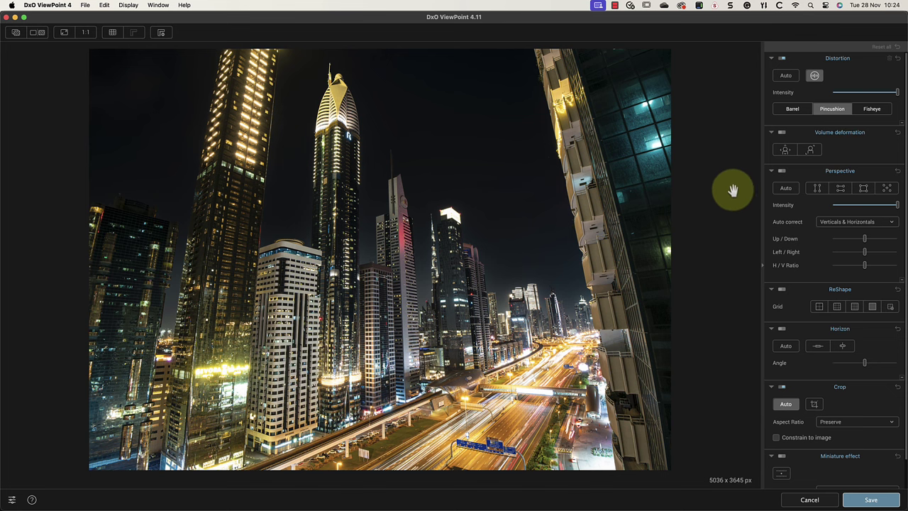
left_click(790, 73)
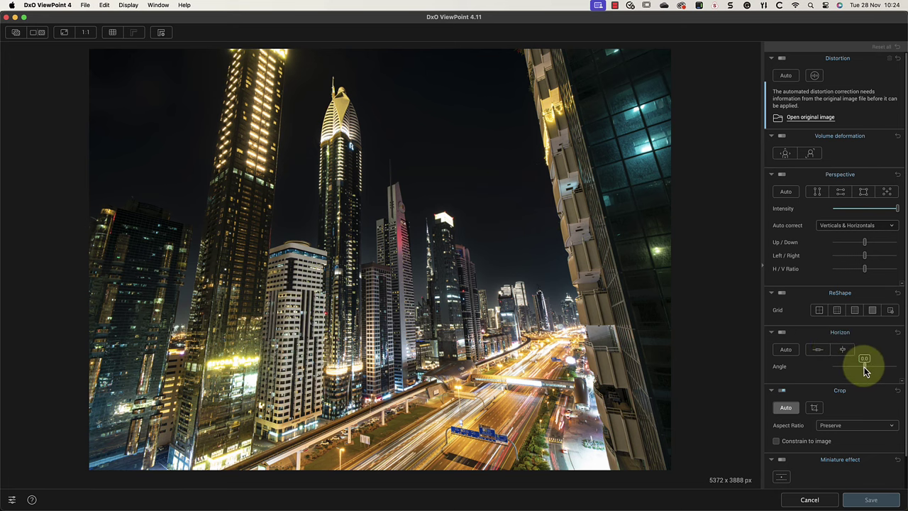
mouse_move(865, 368)
left_mouse_down()
mouse_move(849, 364)
mouse_move(871, 367)
left_mouse_up()
double_click(871, 367)
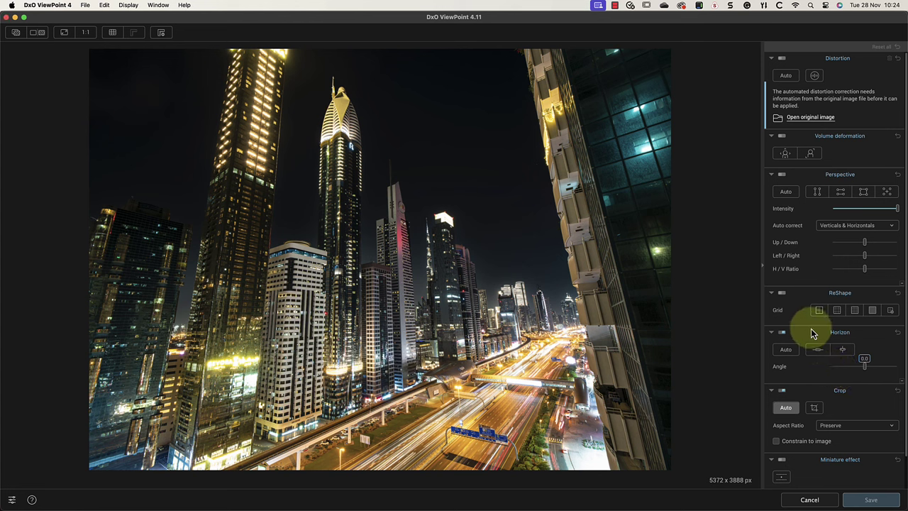
left_click(787, 349)
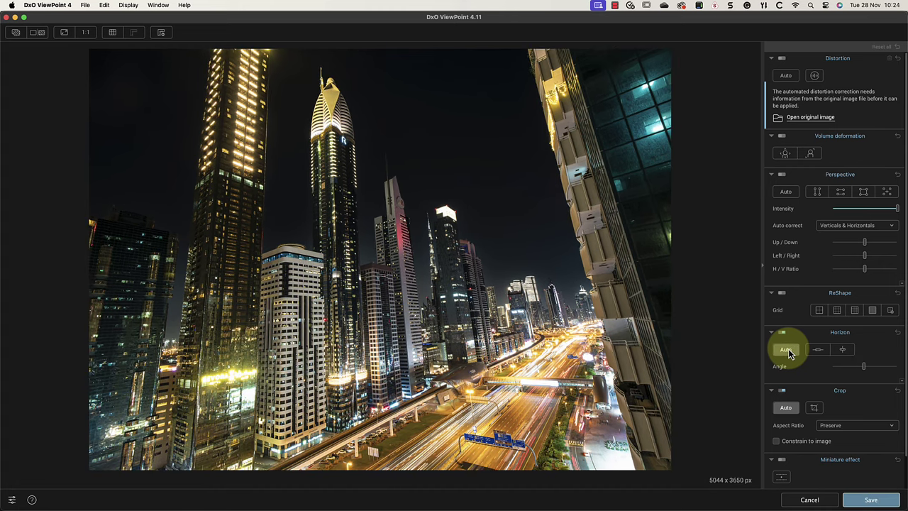
left_click(788, 348)
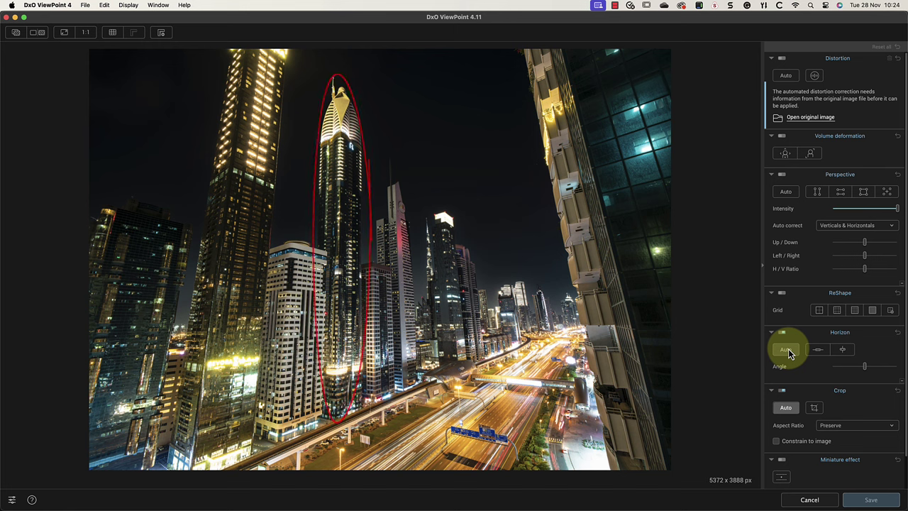
Step: Align the Horizon vertical-line guide along the pointed tower, preview, and apply the rotation
left_click(843, 352)
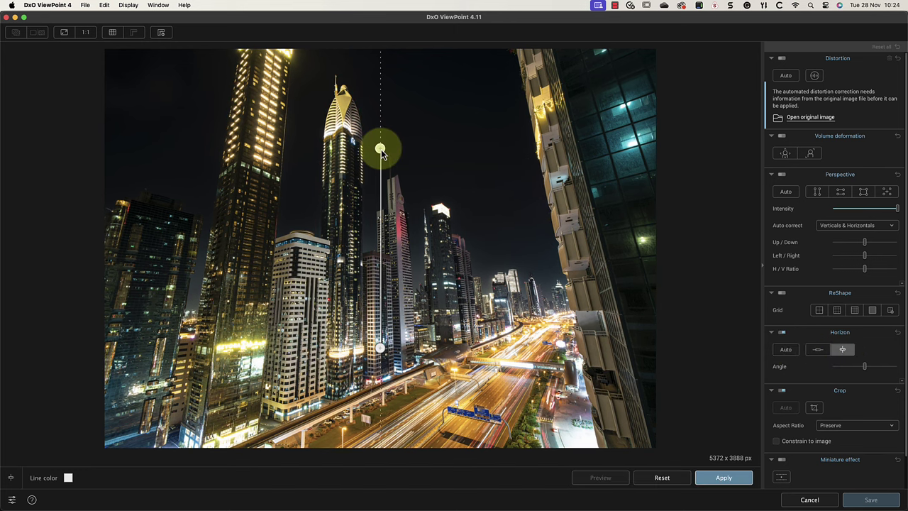
left_click_drag(380, 149, 361, 187)
left_click_drag(364, 351, 361, 316)
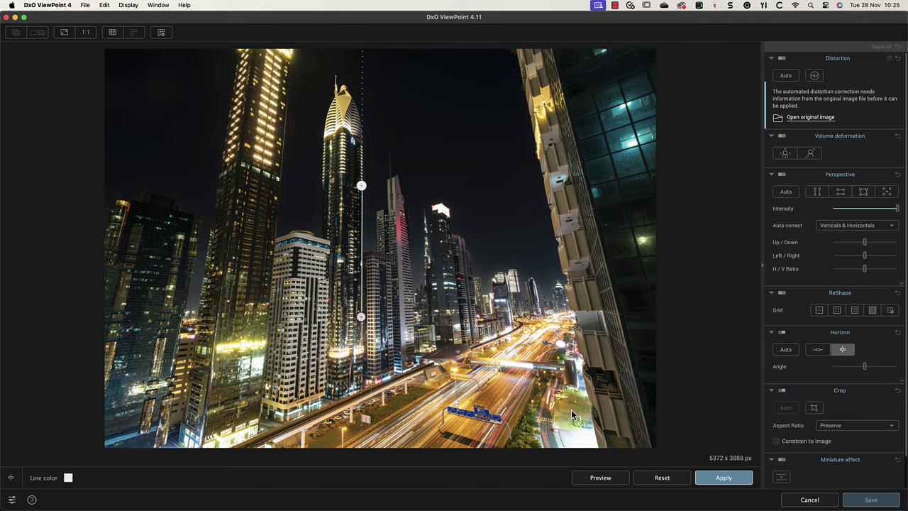
left_click(600, 478)
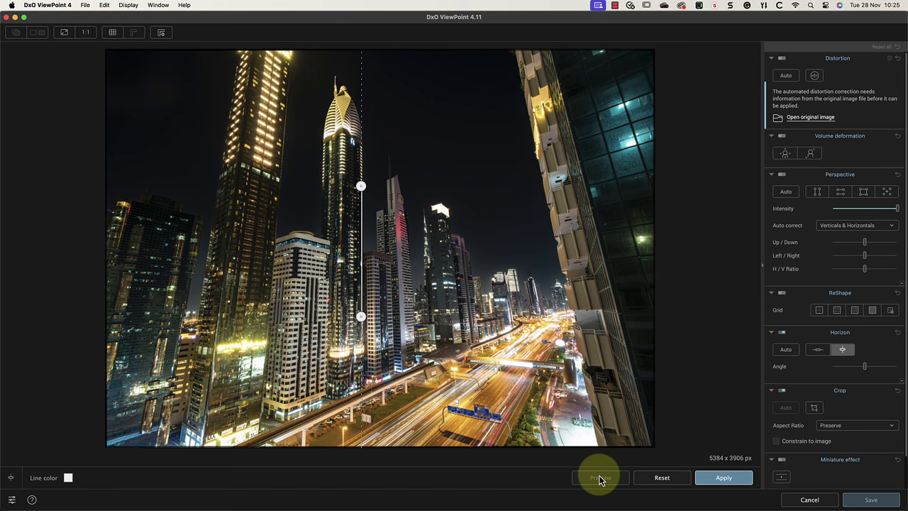
left_click(720, 478)
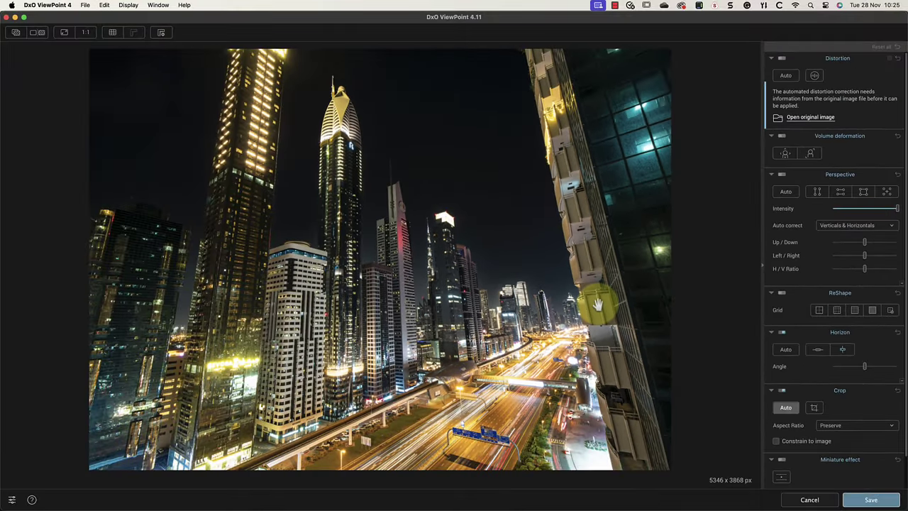
left_click(786, 191)
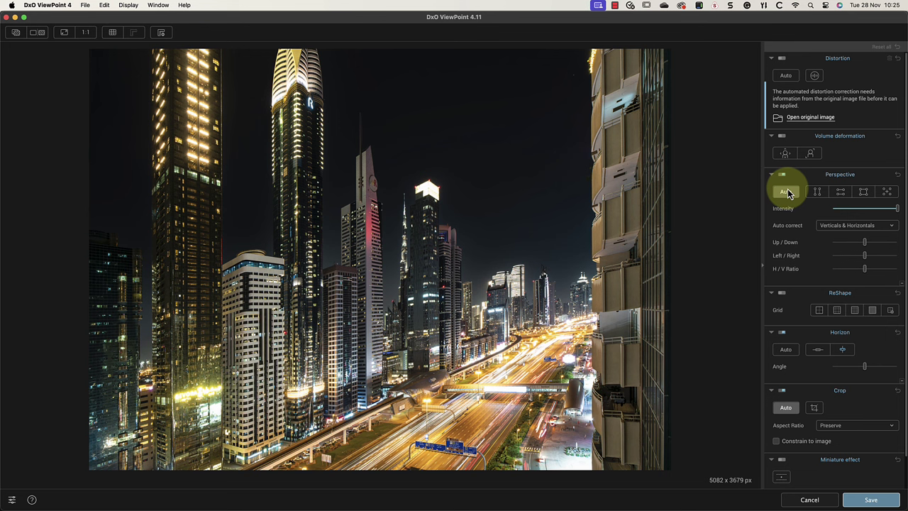
left_click(787, 191)
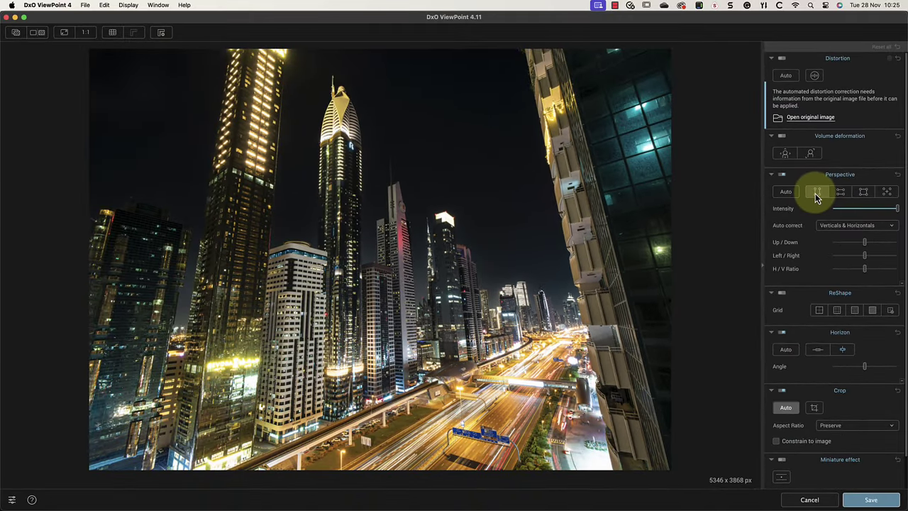
Step: Place two Perspective vertical guides along the pointed tower and the right-hand building edge
left_click(816, 193)
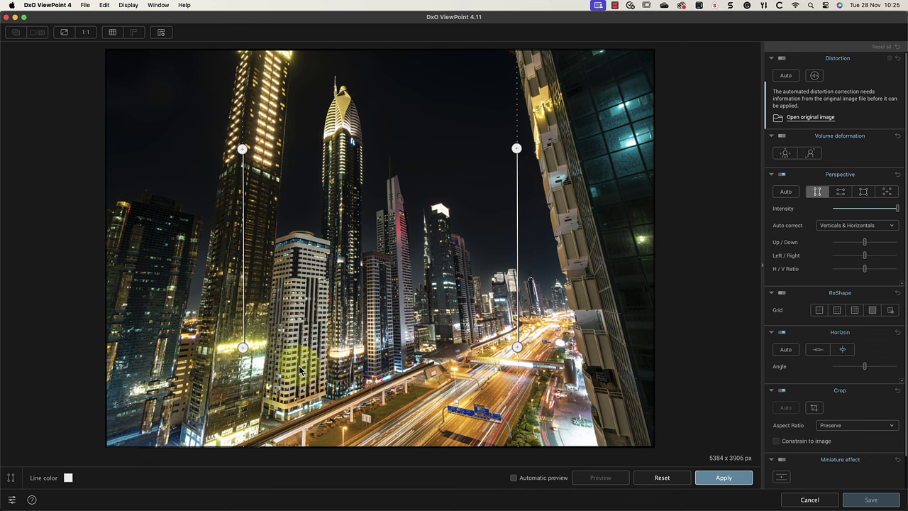
left_click_drag(243, 151, 362, 188)
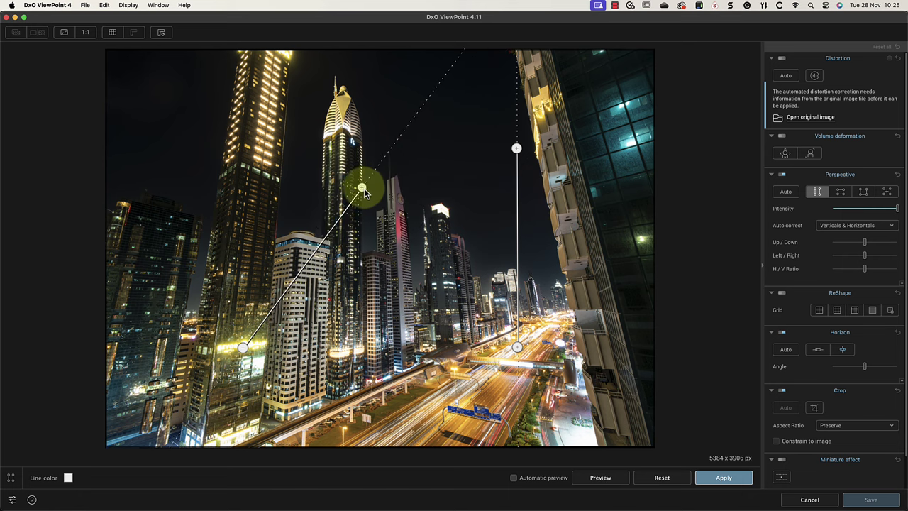
left_click_drag(245, 351, 364, 344)
left_click_drag(516, 347, 640, 397)
left_click_drag(517, 148, 561, 95)
Step: Preview, fine-tune the left guide along the tower, and apply the perspective correction
left_click(600, 478)
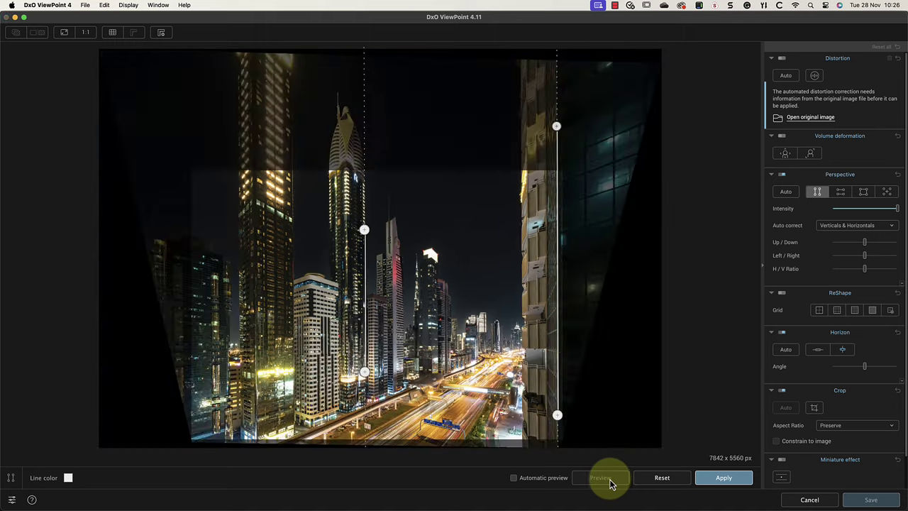
left_click_drag(366, 376, 366, 371)
left_click(602, 479)
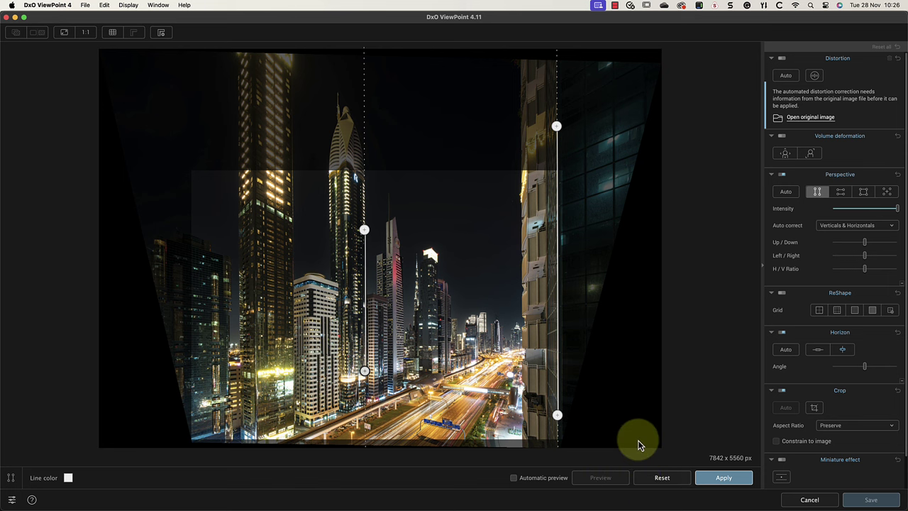
left_click(711, 482)
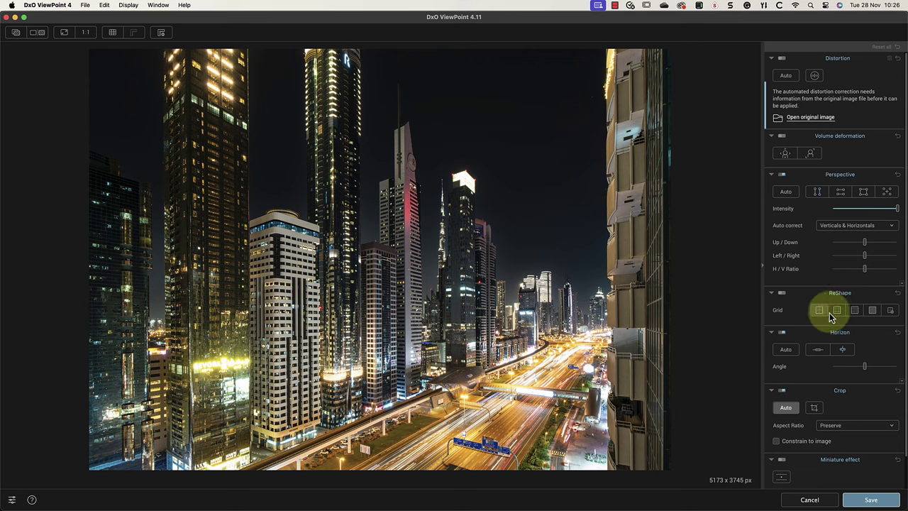
Step: Lower the Perspective H/V Ratio so the cityscape becomes taller and narrower
left_click_drag(867, 274, 855, 274)
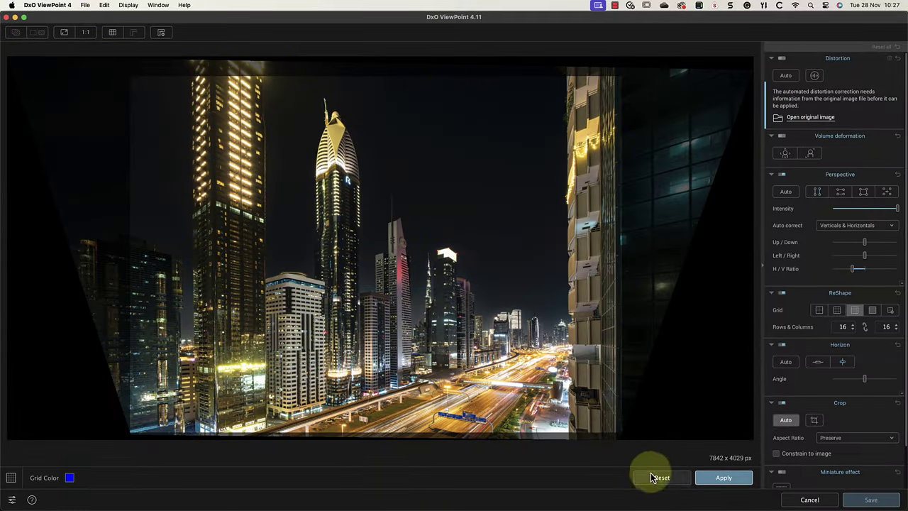
Step: Select grid points beside the tower, nudge them right, draw a vertical guide, and apply the ReShape warp
left_click_drag(286, 111, 303, 224)
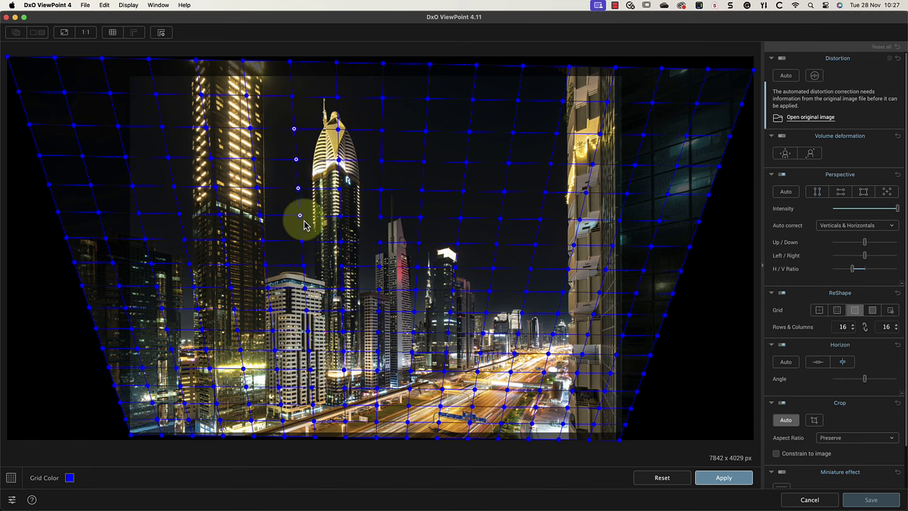
key("Right")
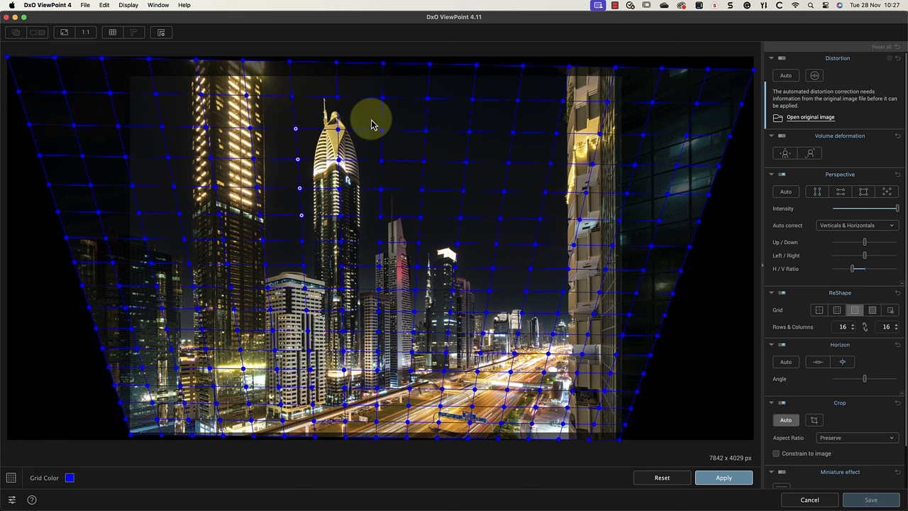
left_click_drag(373, 122, 383, 236)
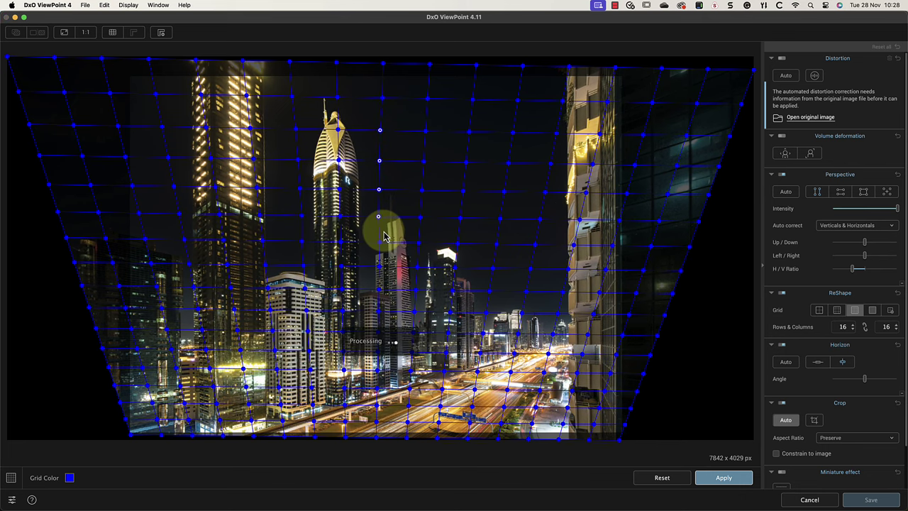
left_click(717, 477)
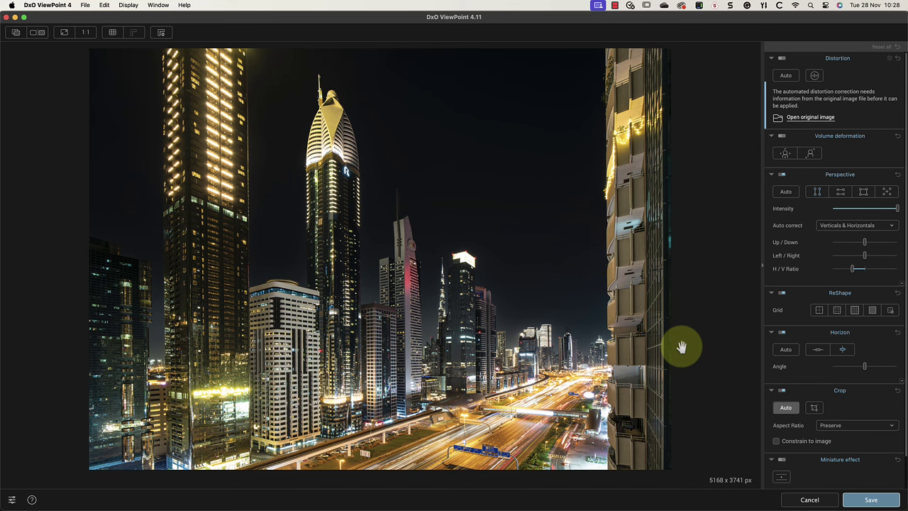
Step: Save the result back to Photoshop as Layer 1 and toggle its visibility to compare with Background
left_click(881, 502)
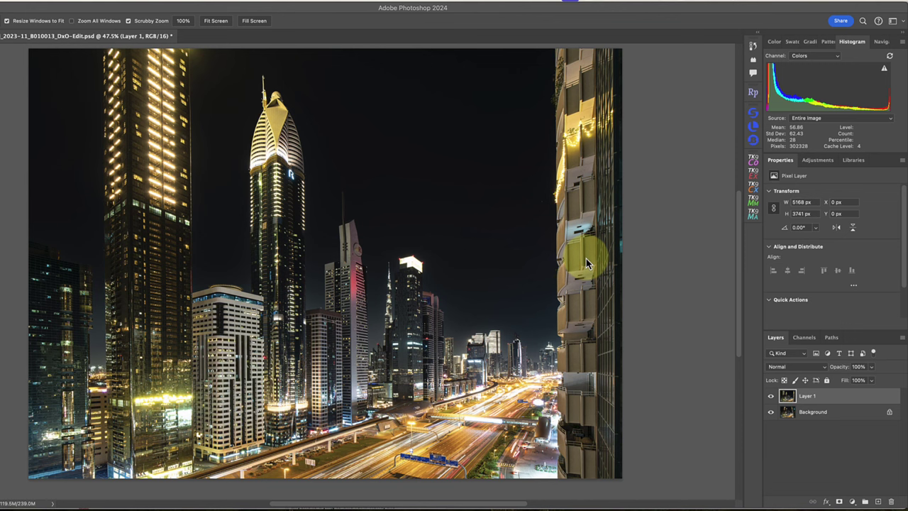
left_click(772, 397)
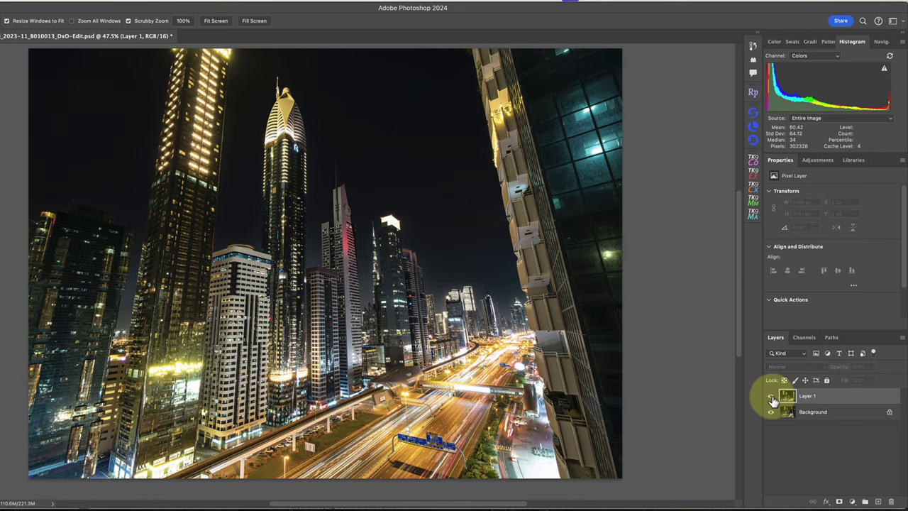
left_click(772, 398)
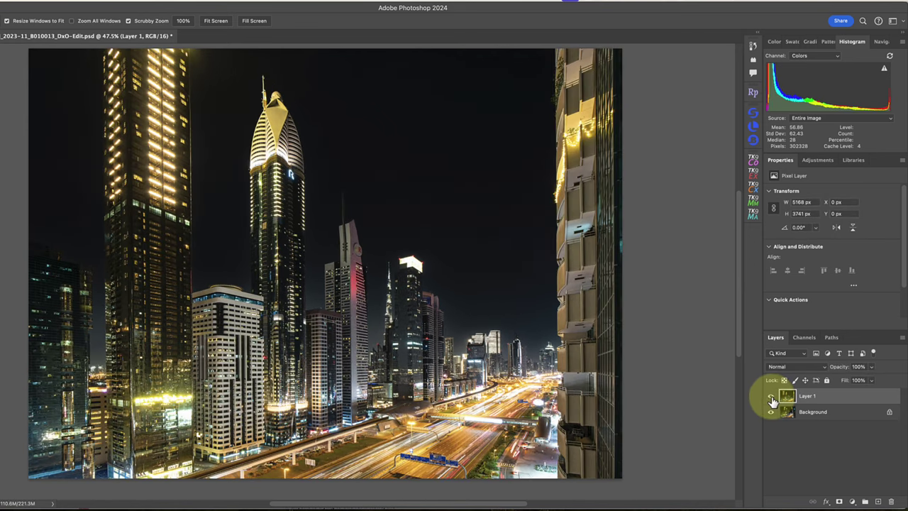